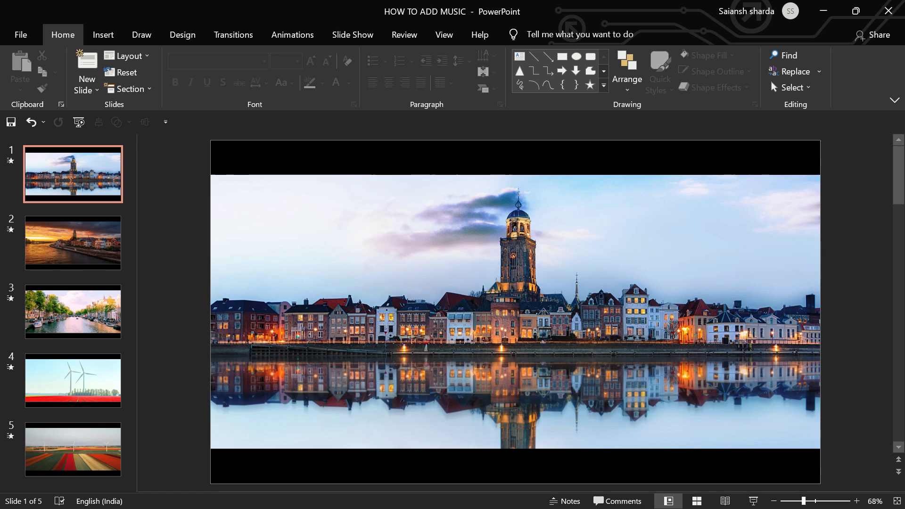
- Preview the Ambient Piano & Strings track on Pixabay, download it as an MP3, and close Chrome
key(super)
mouse_move(485, 503)
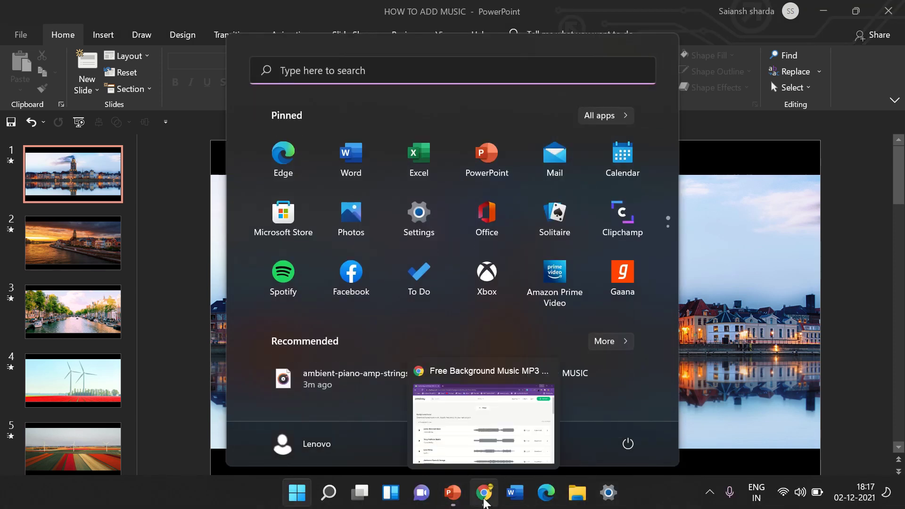
click(496, 465)
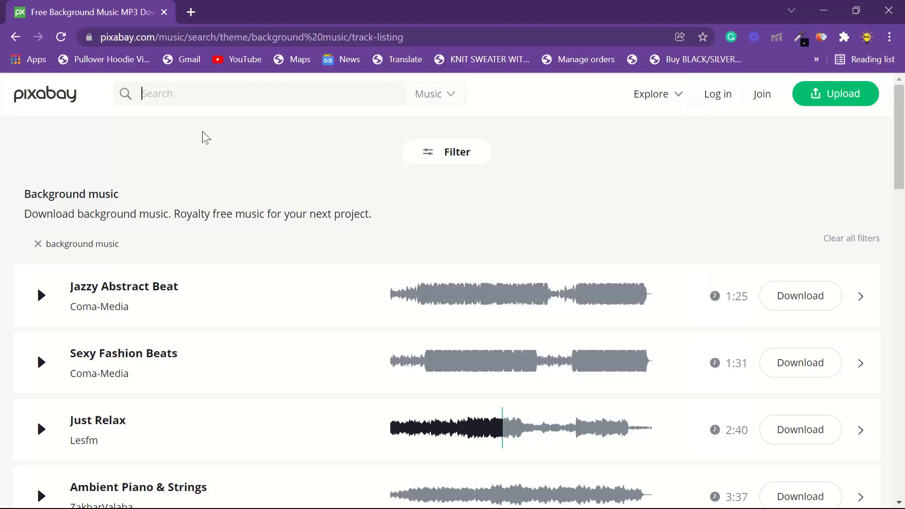
scroll(238, 134, down, 1)
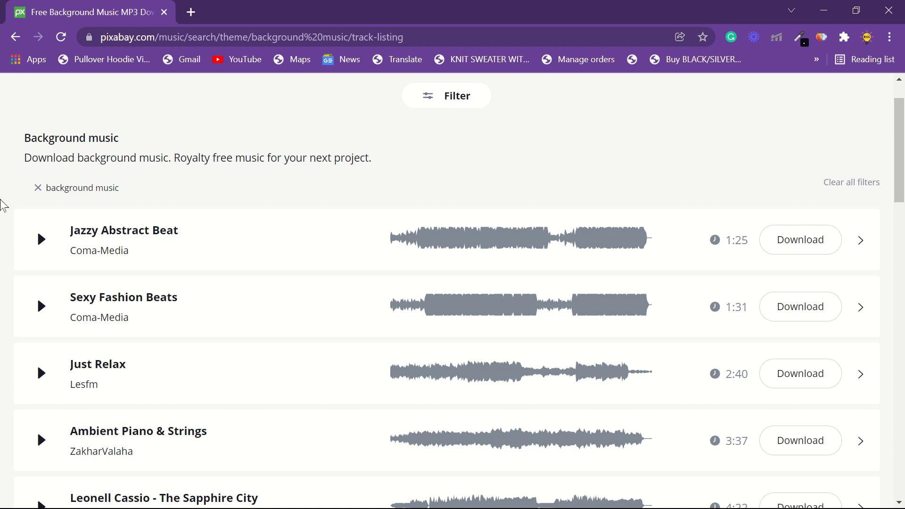
scroll(2, 206, down, 2)
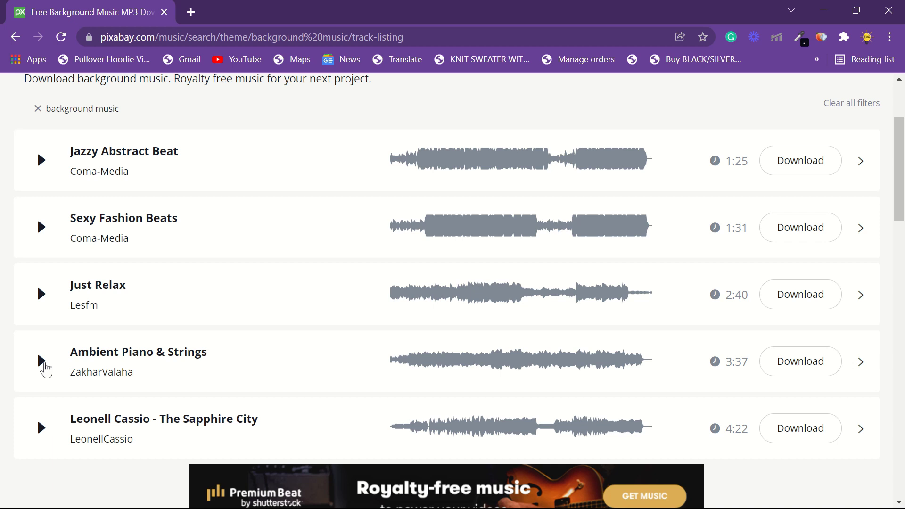
click(45, 366)
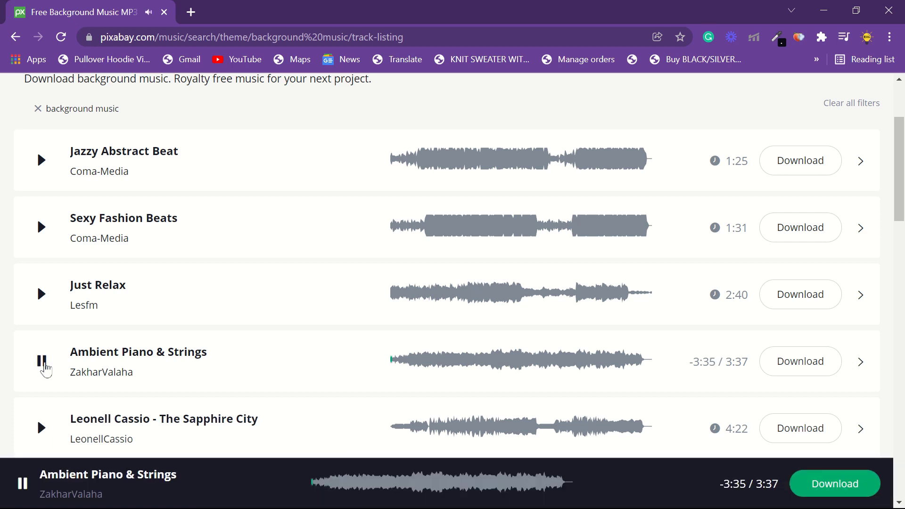
click(45, 366)
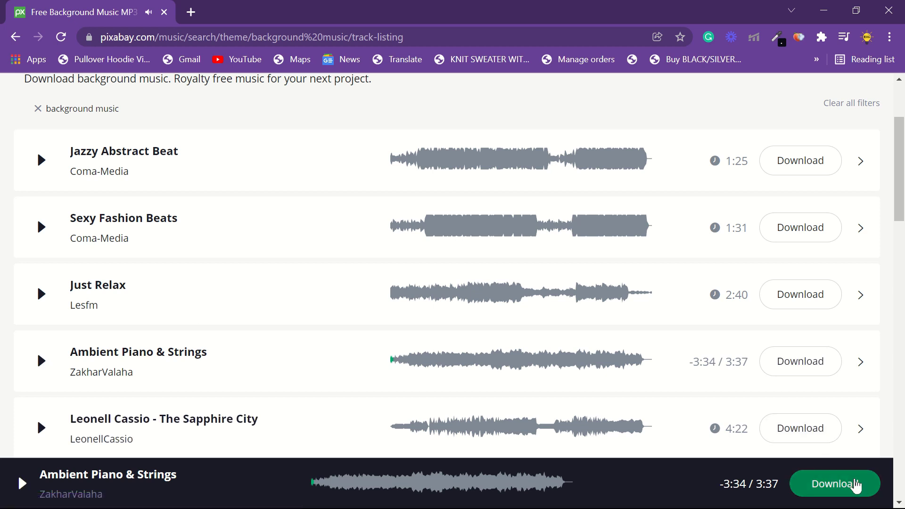
click(854, 485)
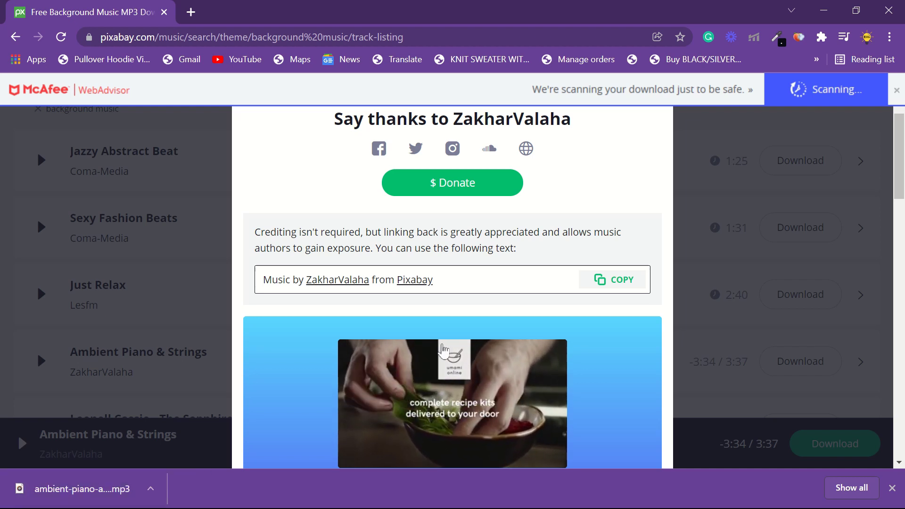
click(897, 8)
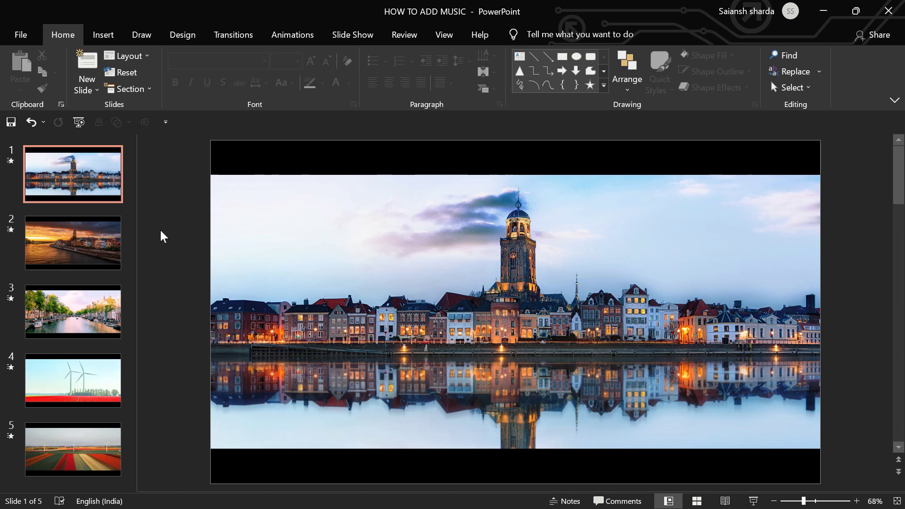
- Insert the ambient-piano-amp-strings MP3 from Downloads onto slide 1 as audio from this PC
click(103, 35)
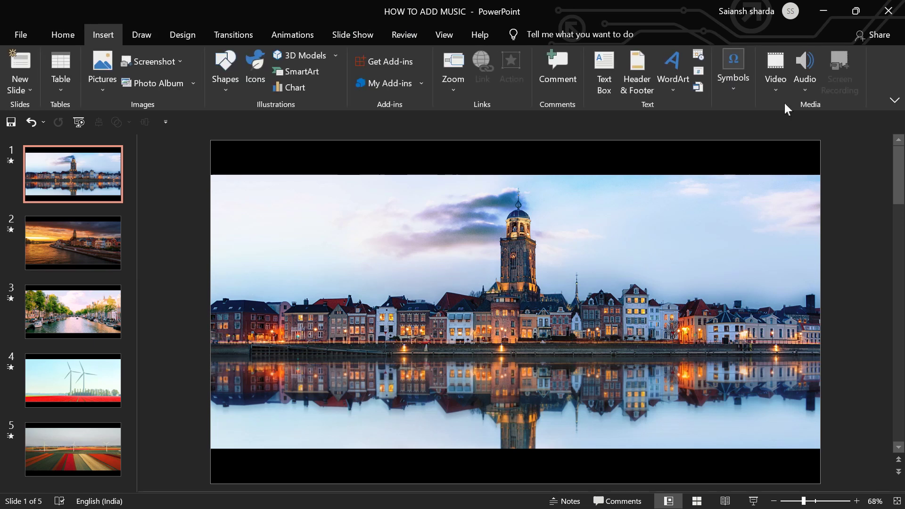
click(806, 73)
click(834, 104)
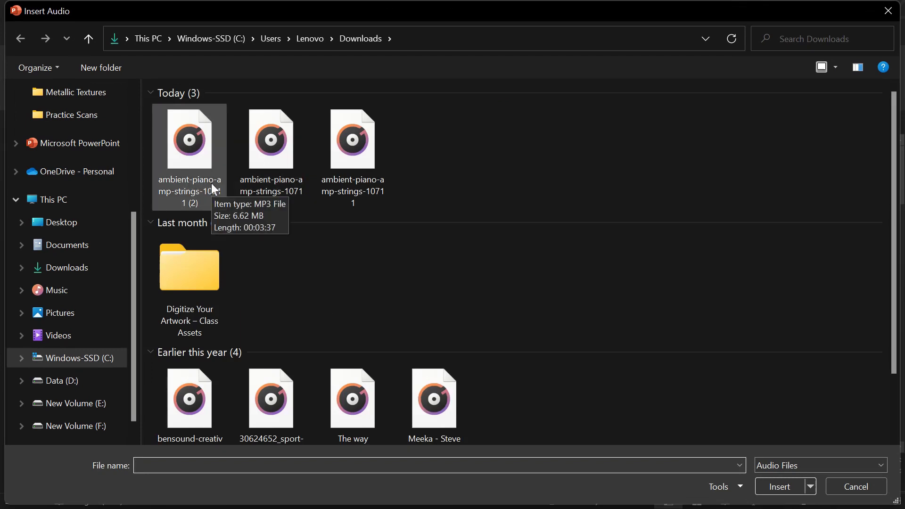
double_click(215, 189)
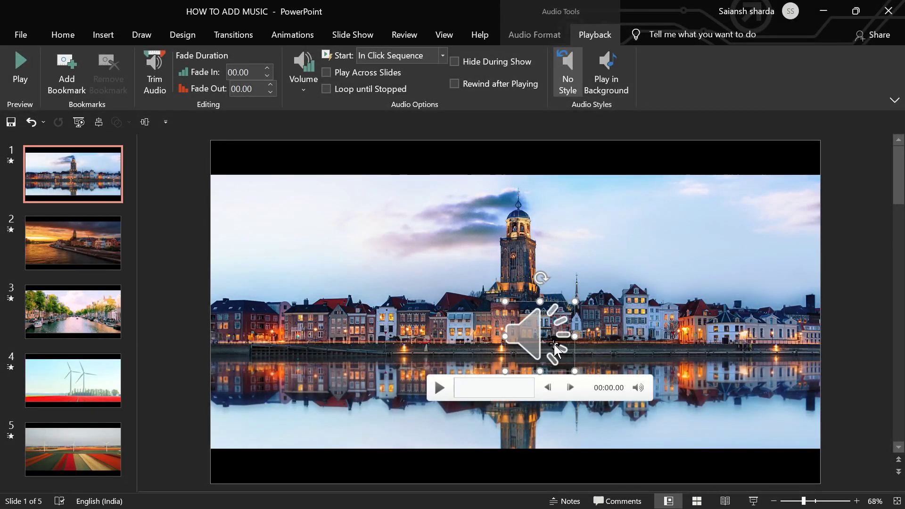
- Move the speaker icon up-left, set audio Start to Automatically, and enable Play Across Slides
drag(533, 331, 508, 319)
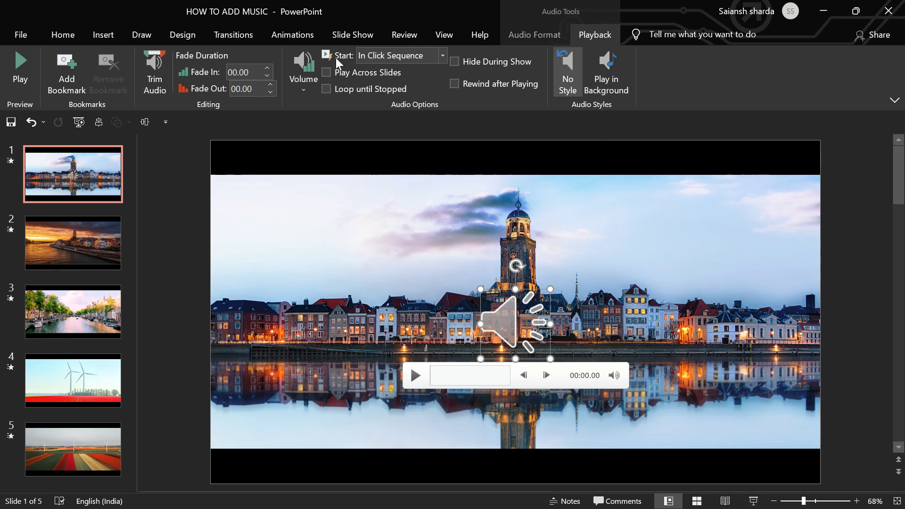
click(413, 55)
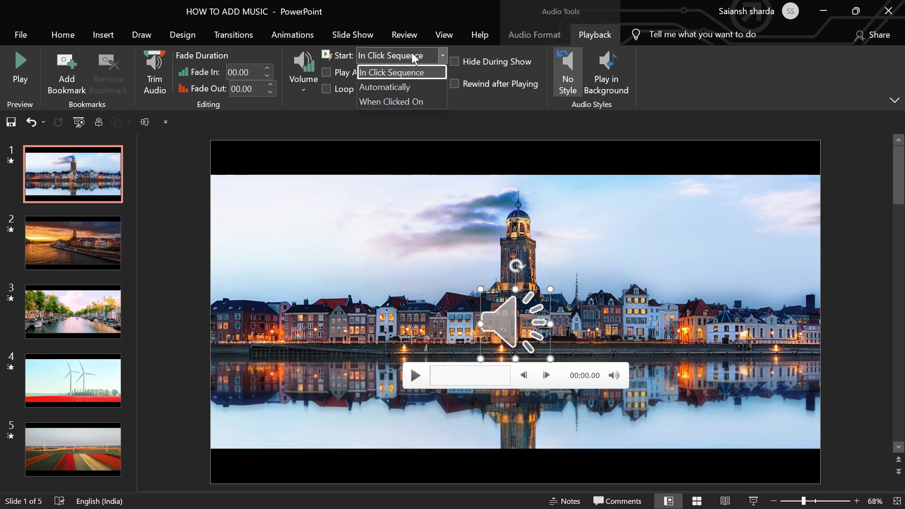
click(416, 93)
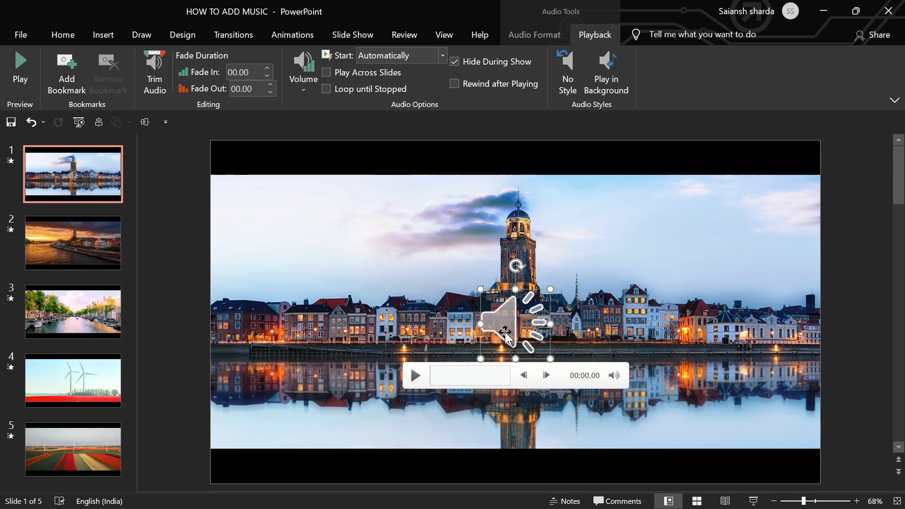
click(360, 73)
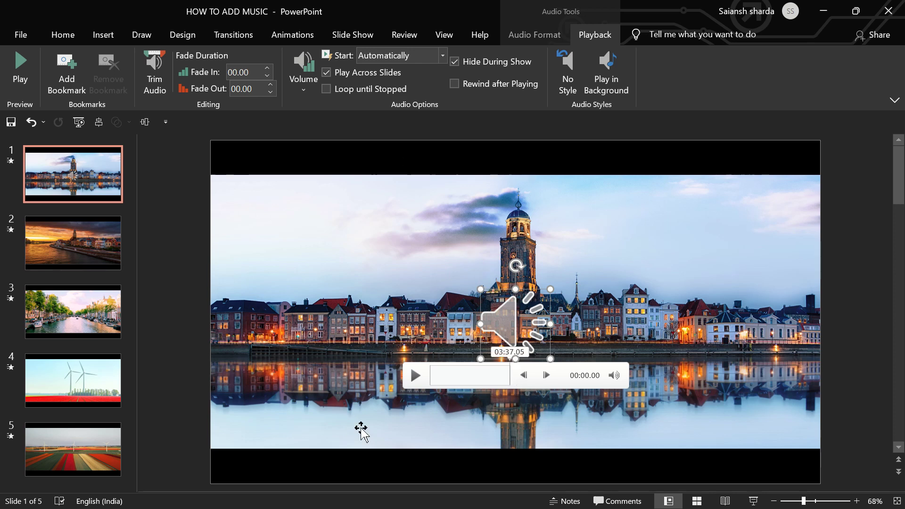
click(253, 36)
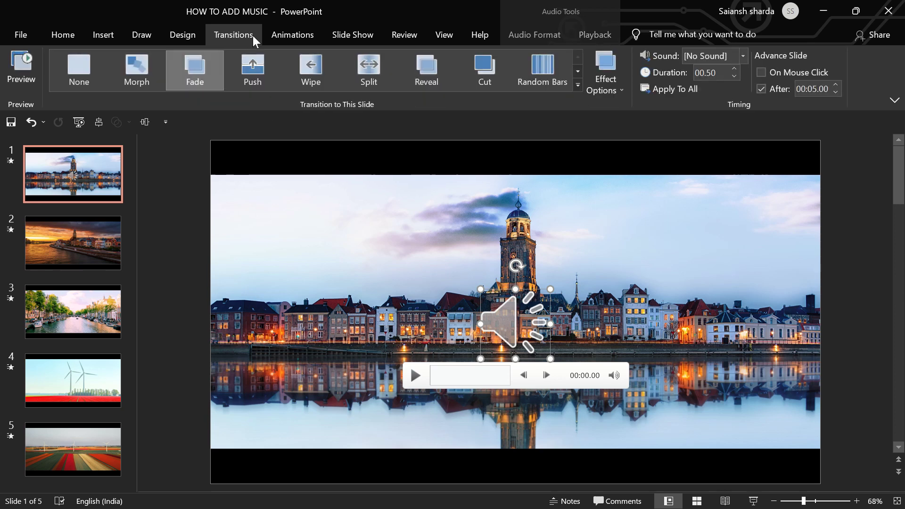
click(597, 38)
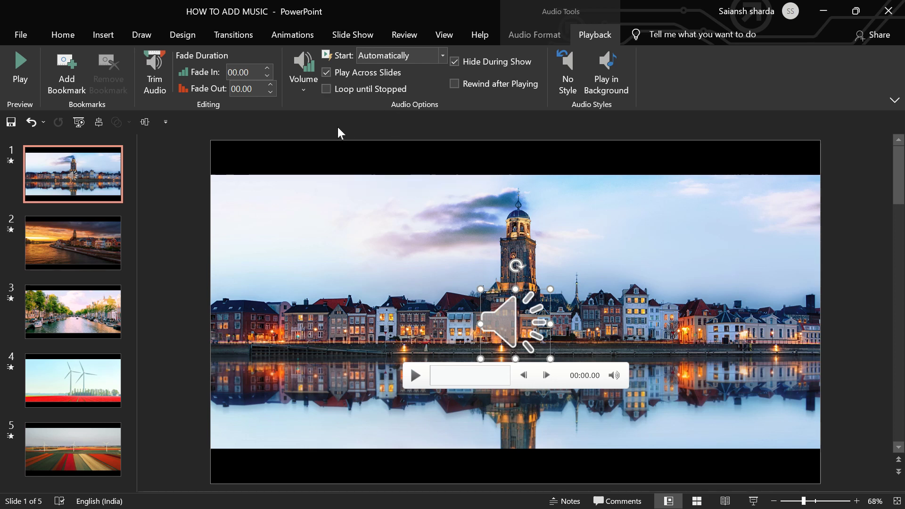
- Leave the clip's Volume at High and drag the player's volume slider slightly lower
click(304, 71)
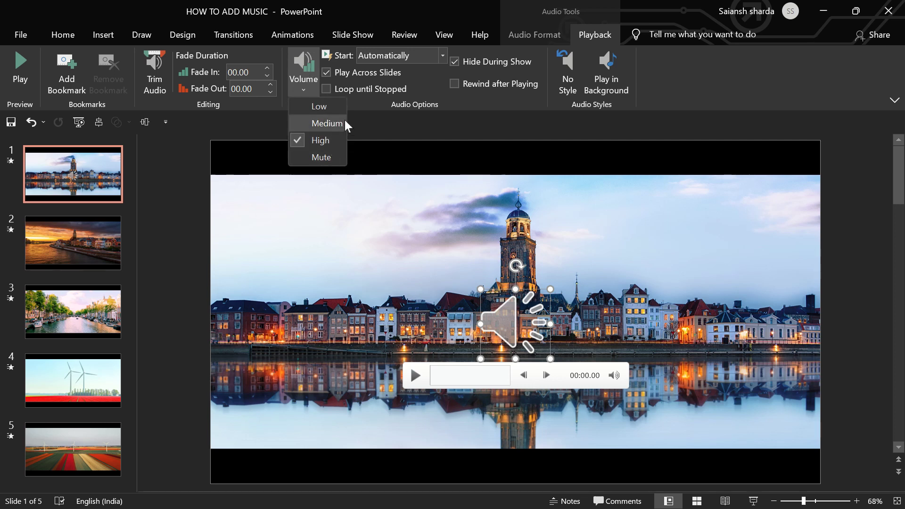
click(395, 118)
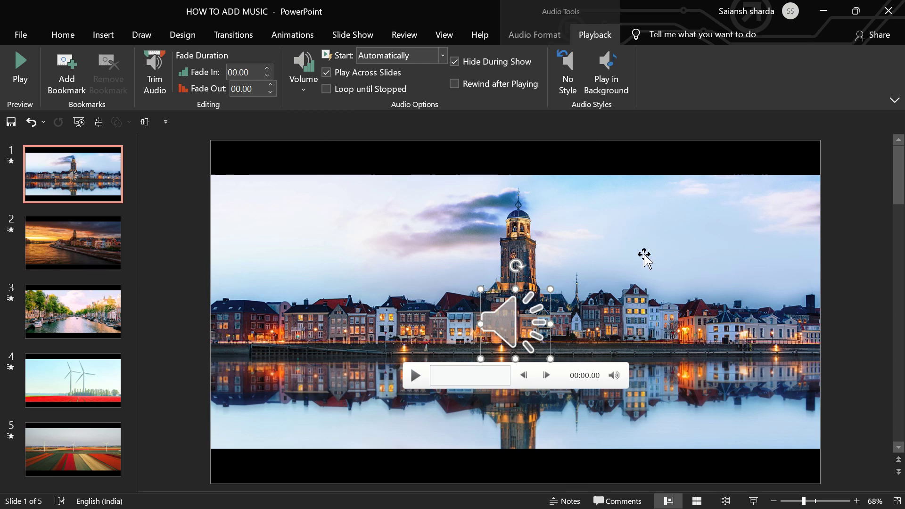
mouse_move(615, 376)
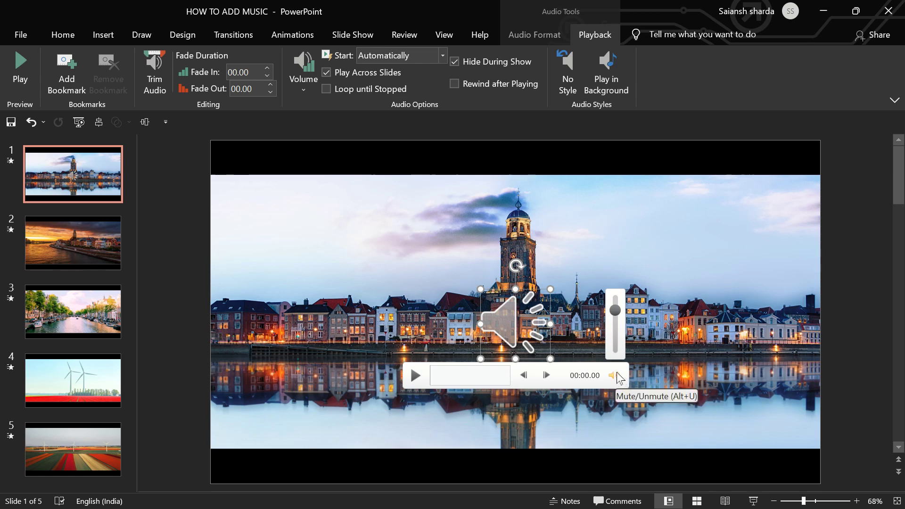
click(620, 340)
drag(620, 340, 625, 295)
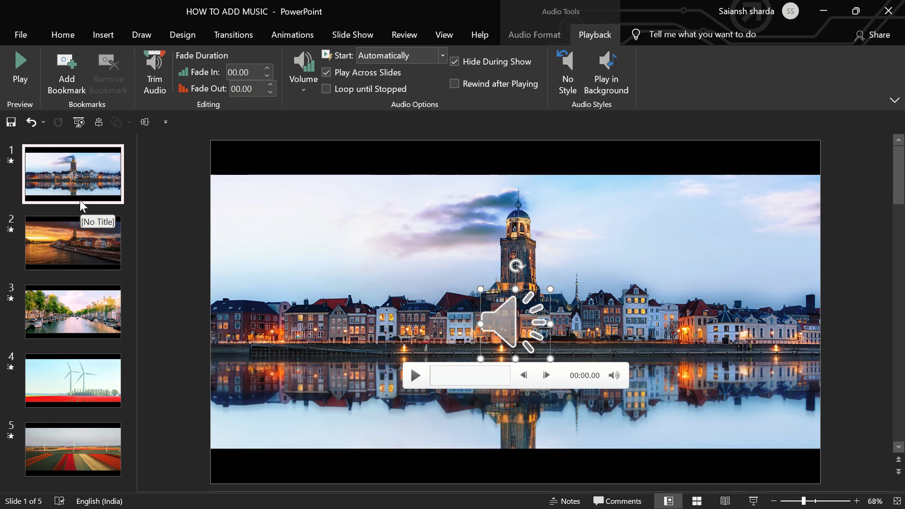
- Trim the audio clip with an End Time of 25 seconds
click(157, 73)
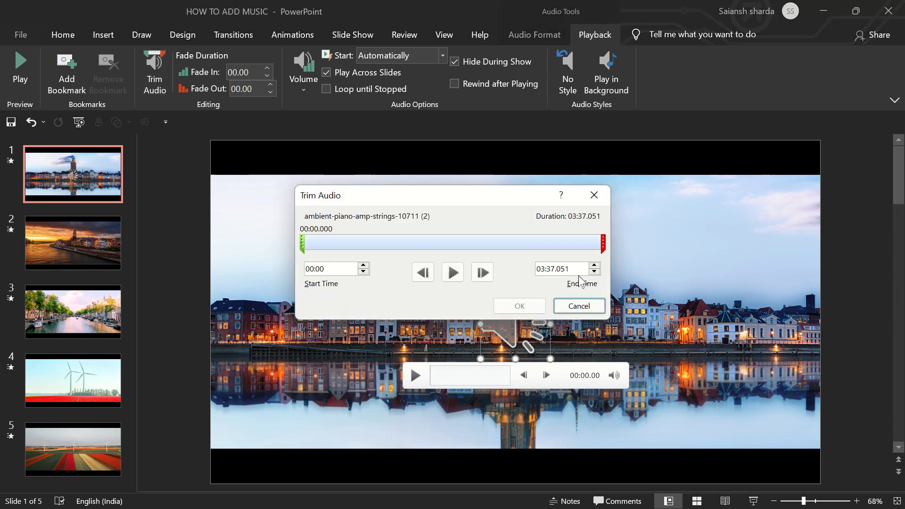
click(576, 267)
text(25)
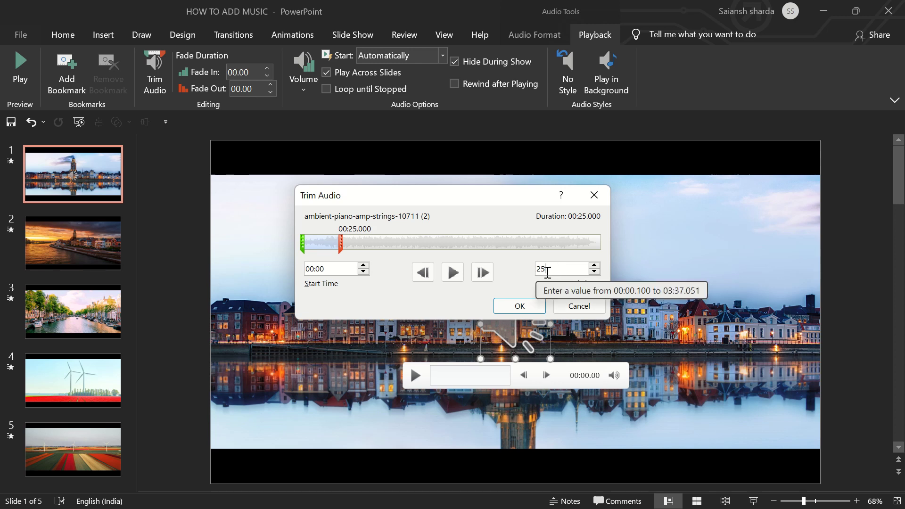
click(528, 309)
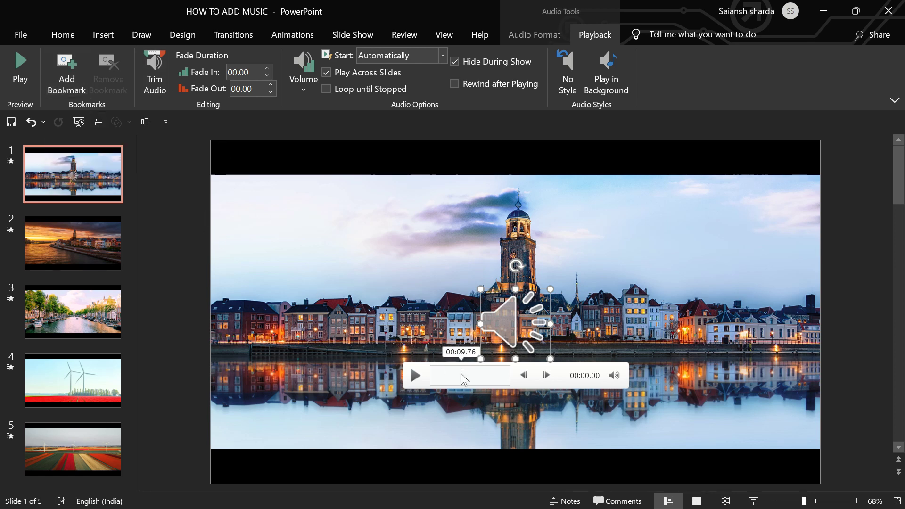
mouse_move(461, 373)
mouse_down()
mouse_move(486, 379)
mouse_move(459, 381)
mouse_move(468, 380)
mouse_up()
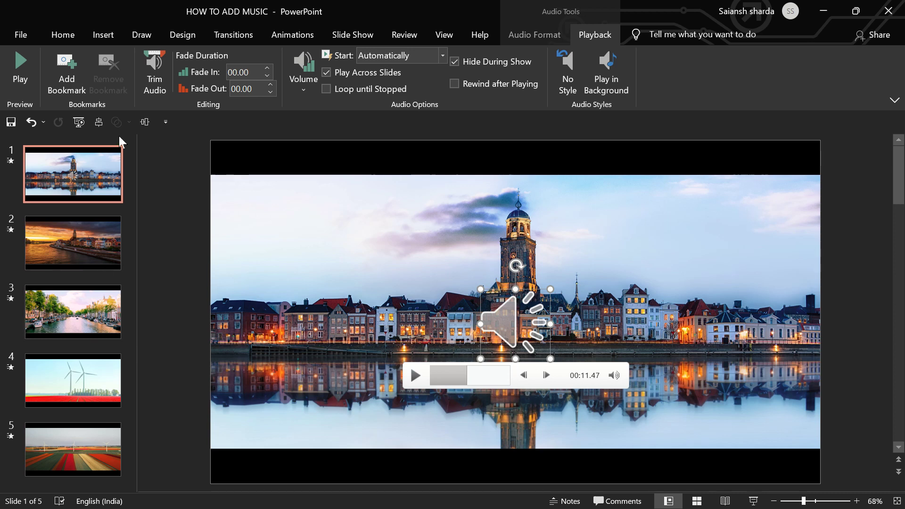
click(77, 78)
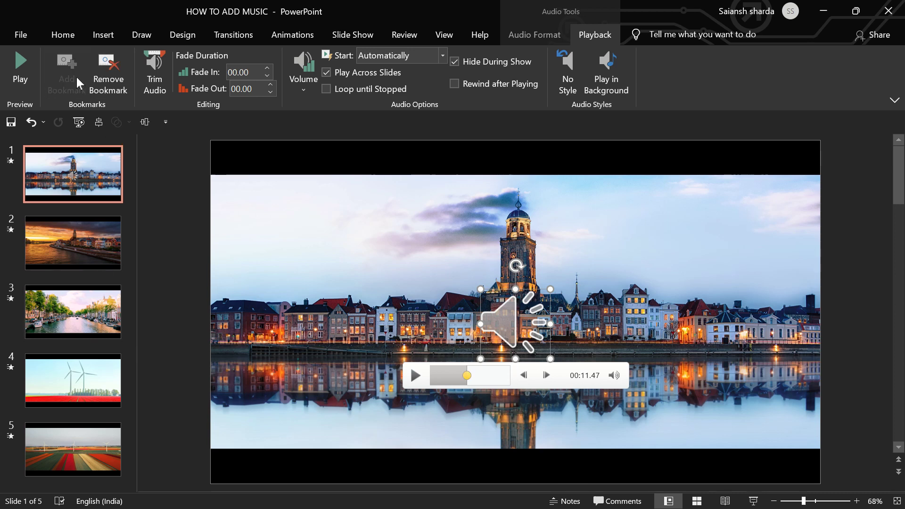
click(417, 376)
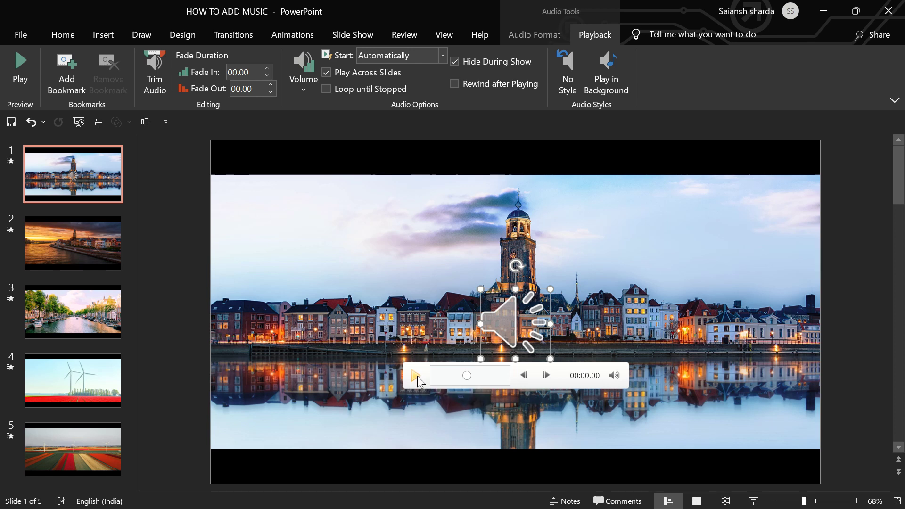
click(467, 377)
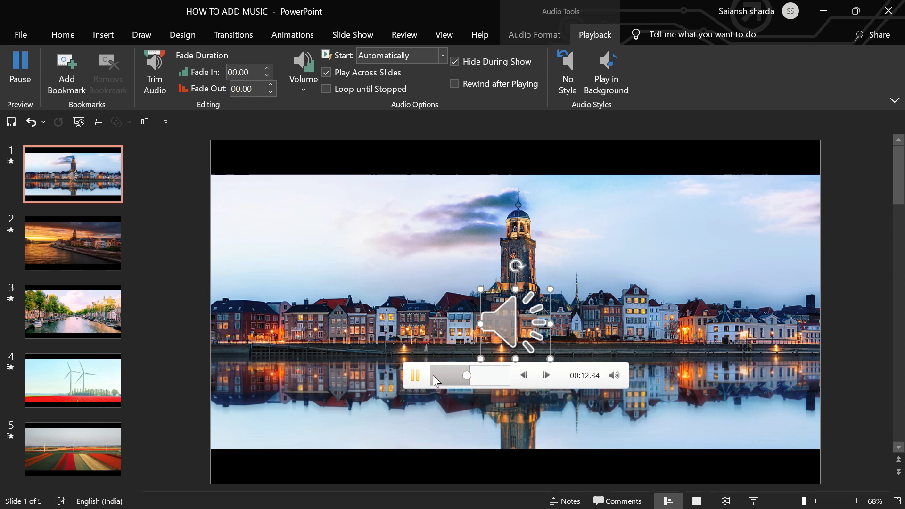
click(467, 377)
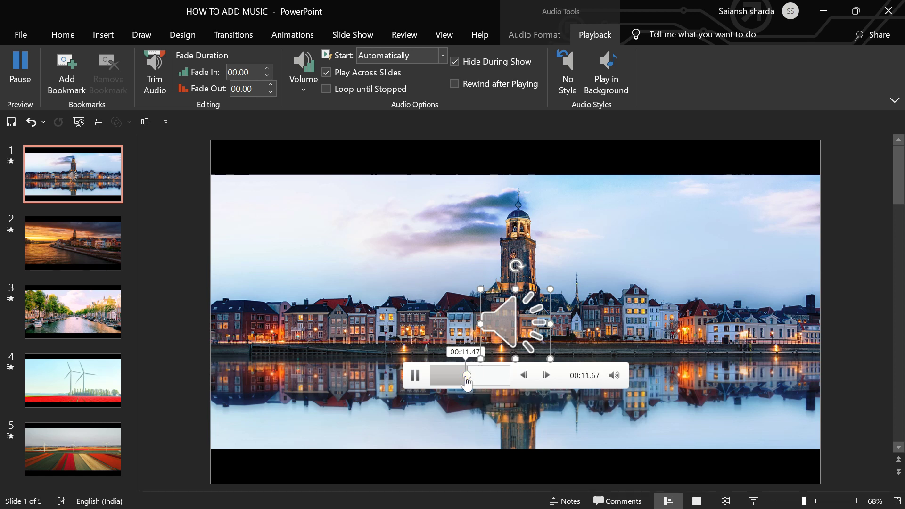
click(416, 377)
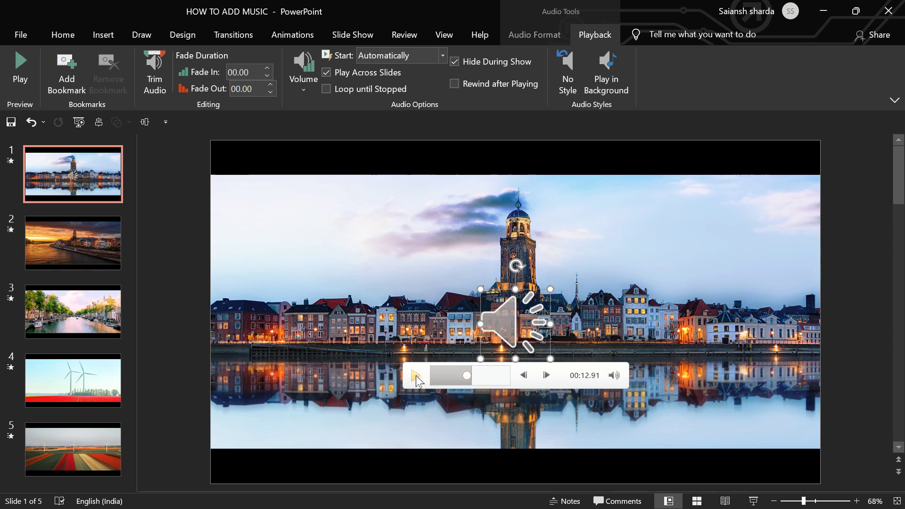
click(467, 377)
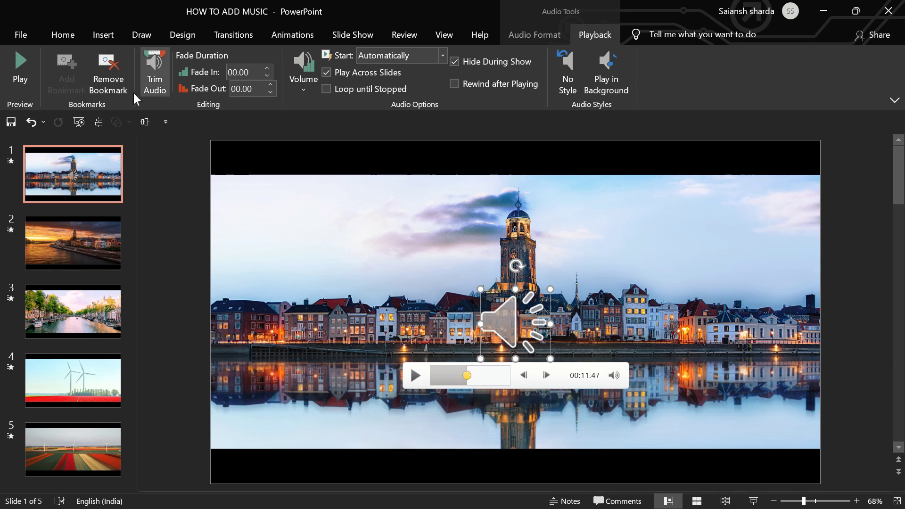
click(117, 75)
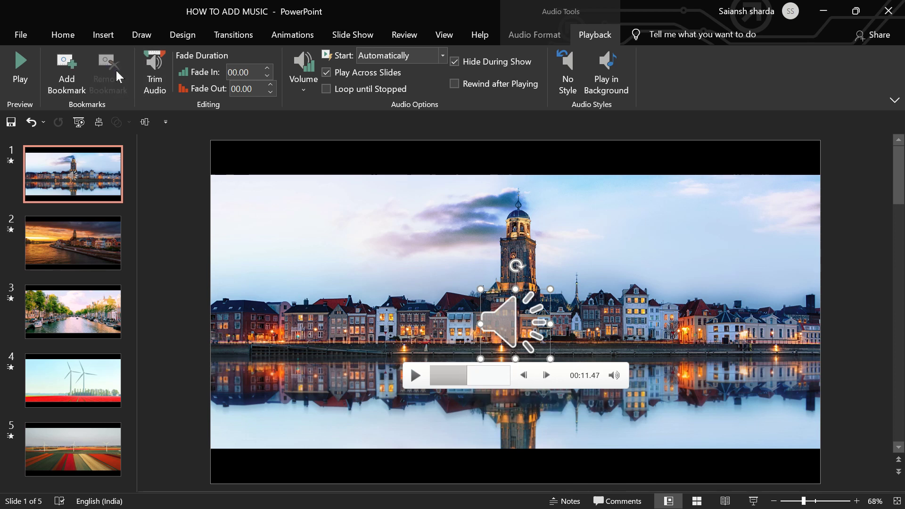
- Deselect the audio clip and run the slideshow from slide 1
click(155, 239)
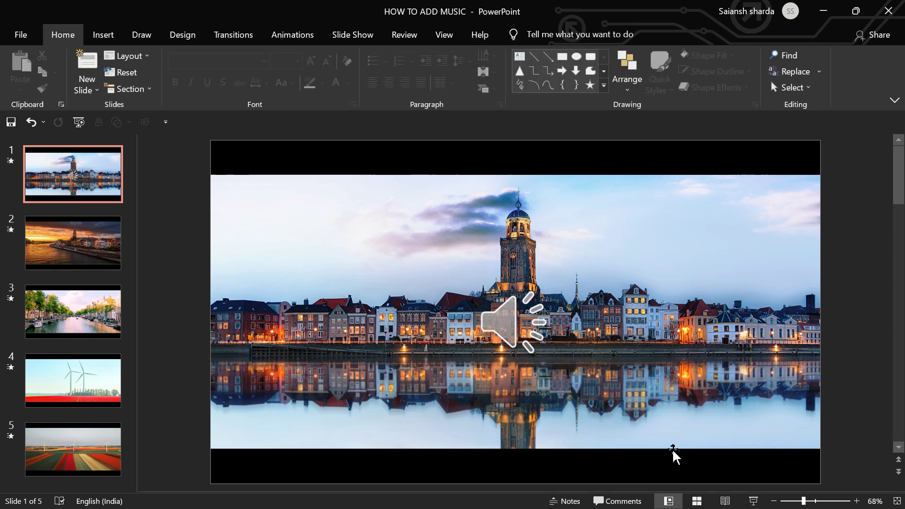
click(754, 503)
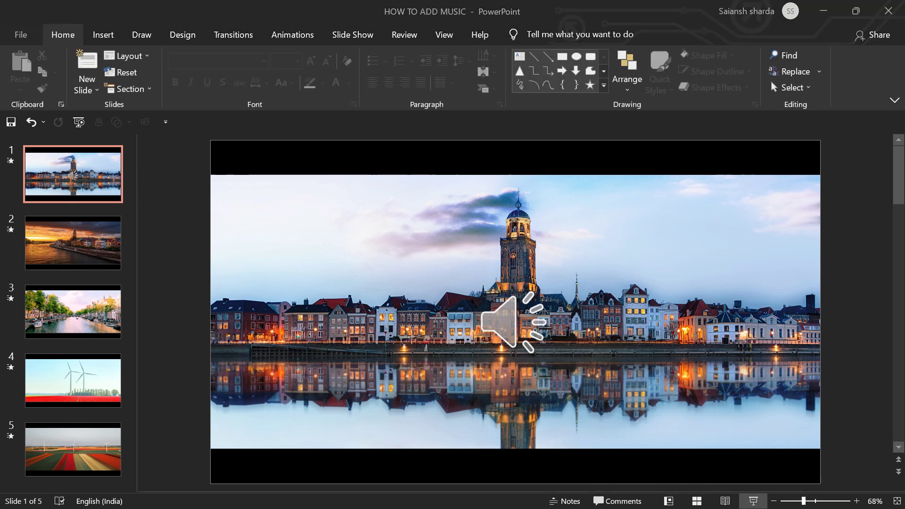